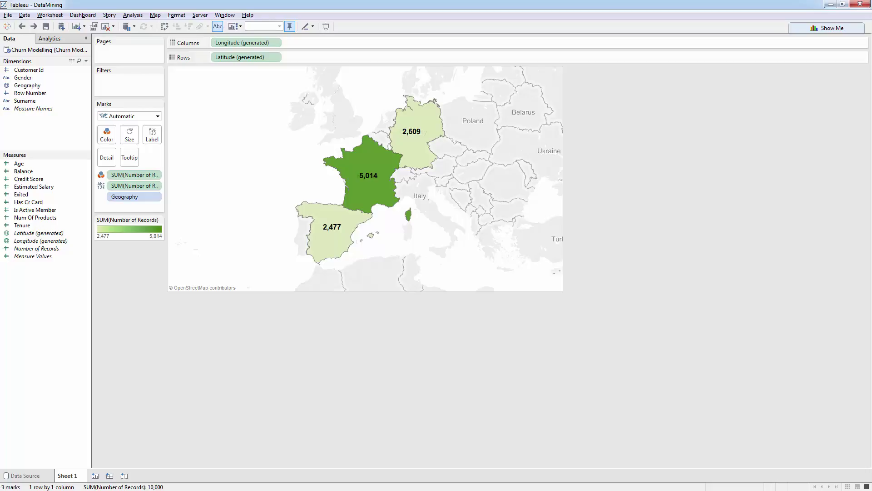
Step: Rename the Sheet 1 worksheet tab to 'Map'
double_click(71, 476)
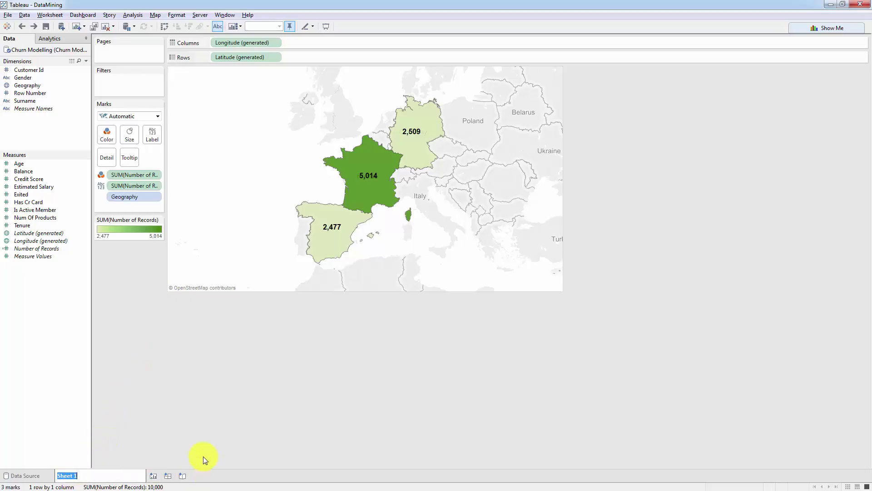
type("Map")
key("Return")
key("Return")
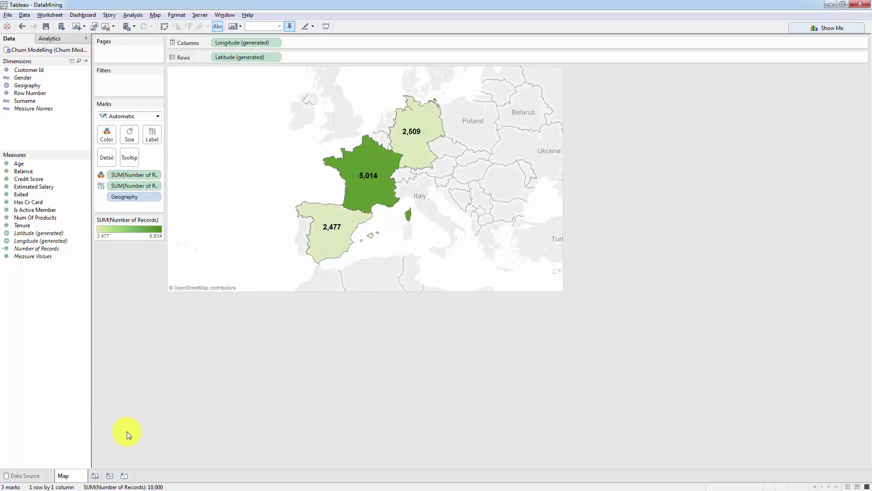
Step: Save the workbook as DataMining.twb in the 2. Churn Investigation folder
left_click(8, 15)
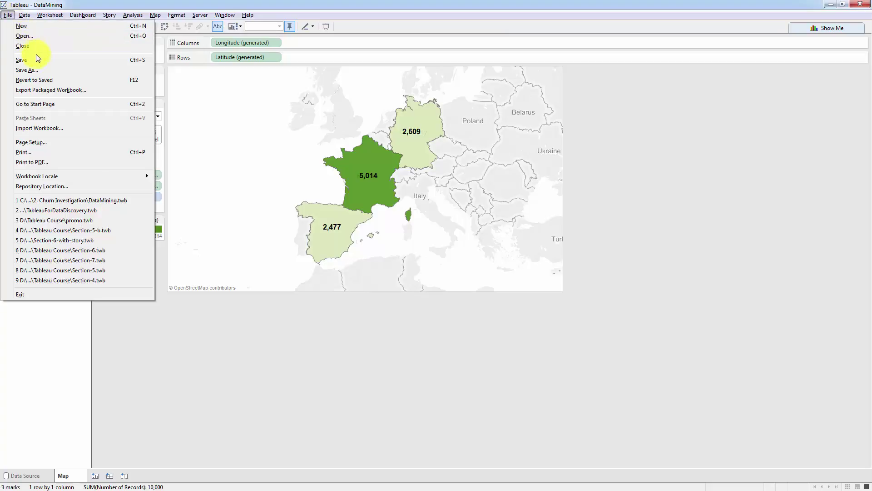
left_click(36, 71)
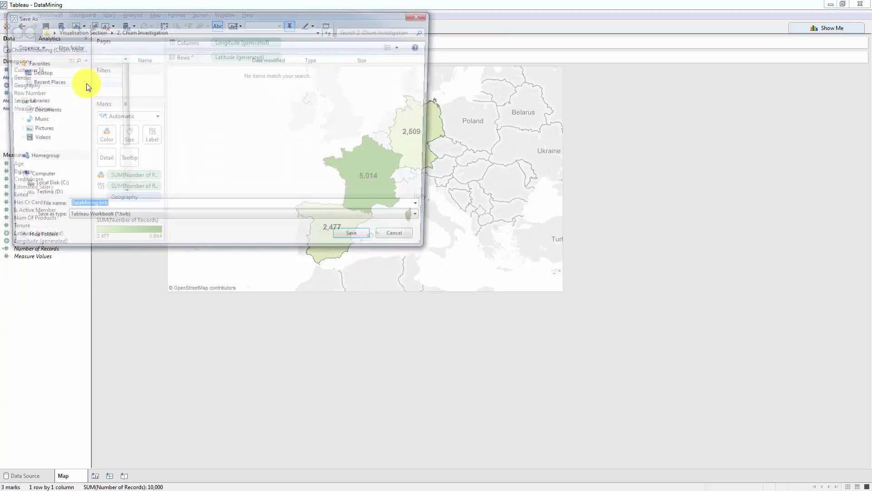
type("DataMining.twb")
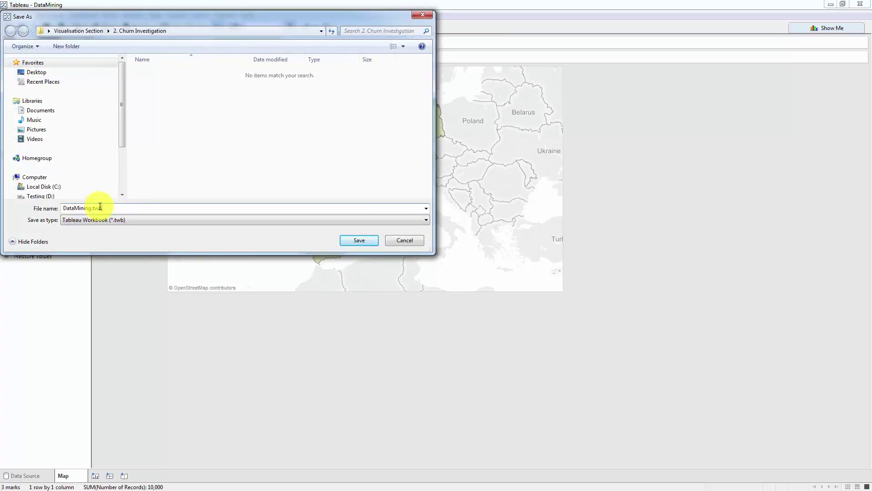
left_click(358, 239)
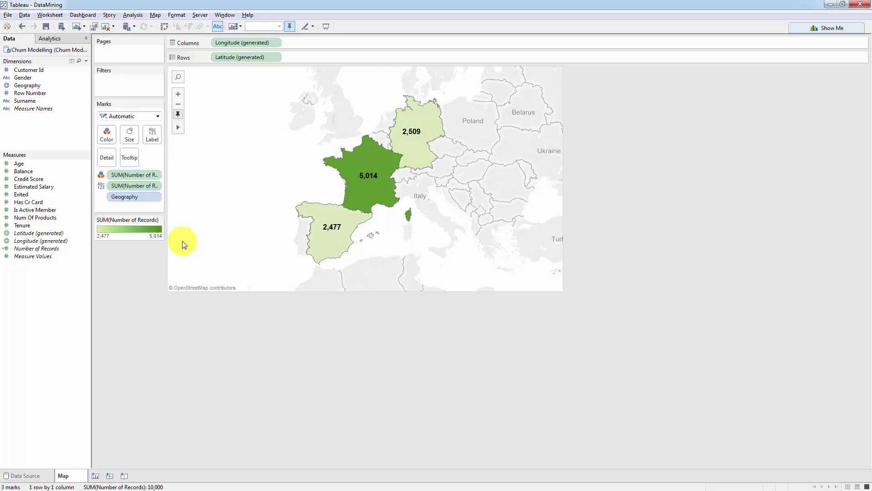
Step: Add a blank Sheet 2 worksheet and select the Exited field
left_click(95, 476)
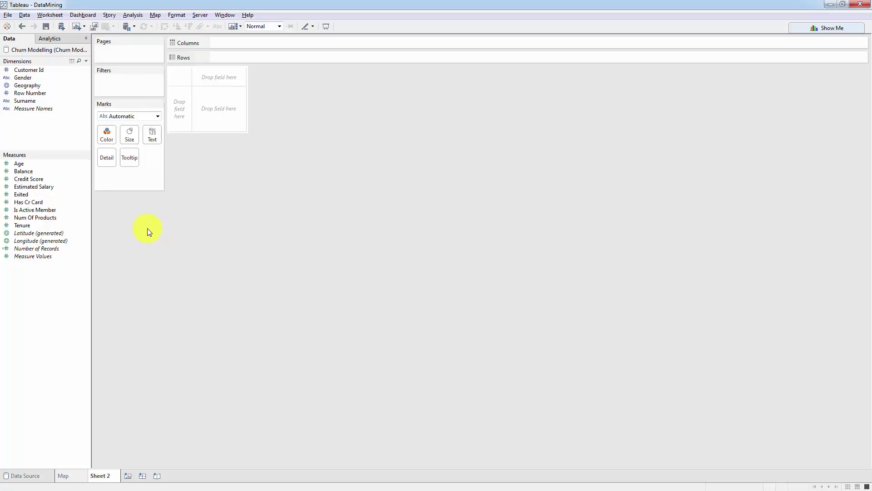
left_click(58, 194)
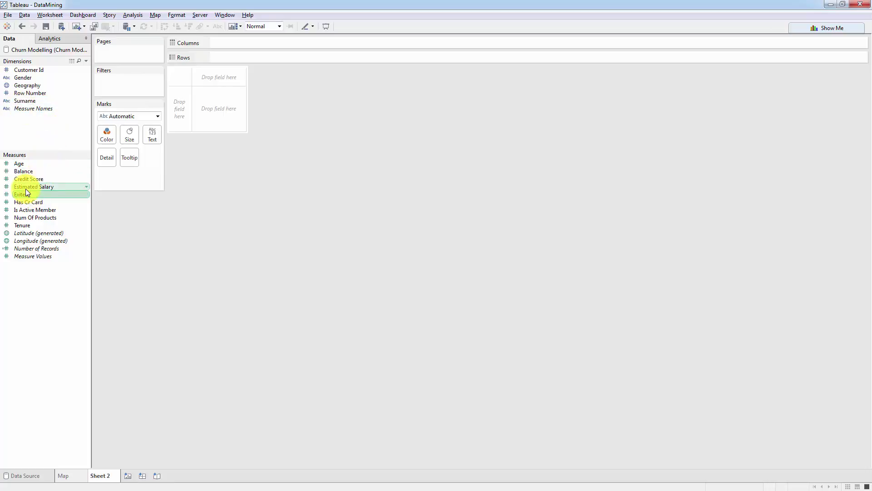
Step: Move Exited from Measures into Dimensions and select it there
left_click_drag(22, 194, 26, 126)
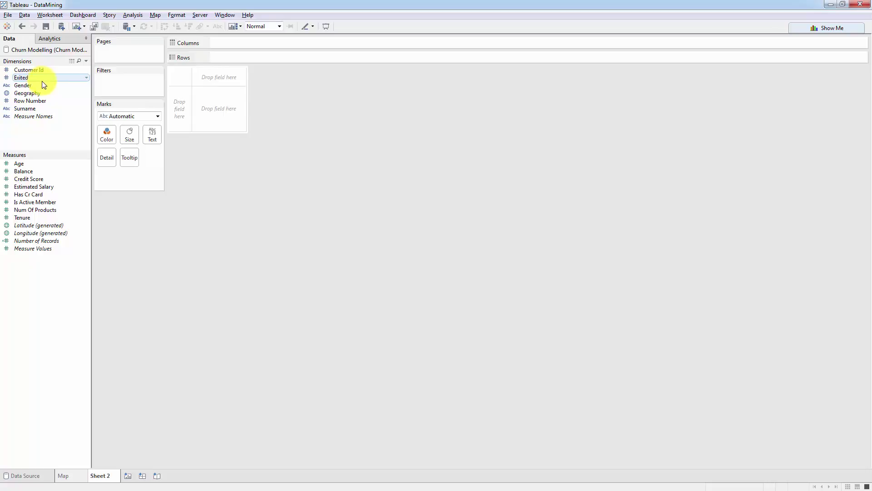
left_click(28, 77)
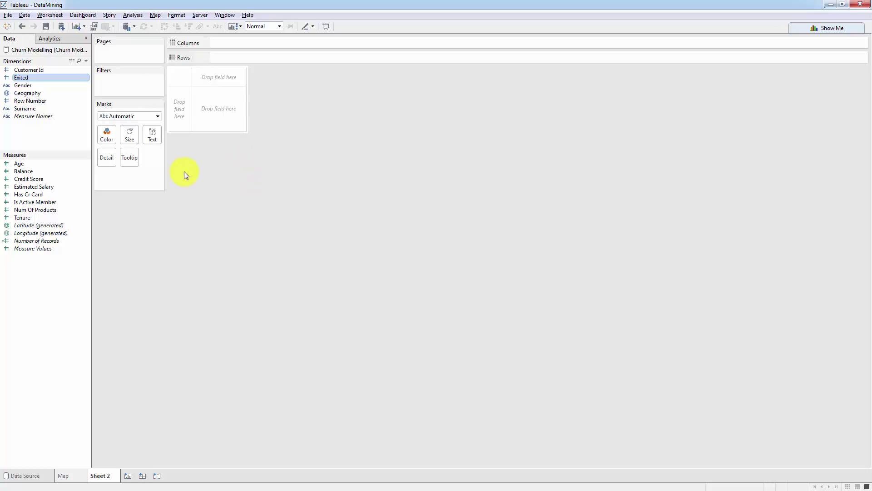
Step: Place Gender on the Columns shelf and colour the marks by Exited
left_click(21, 85)
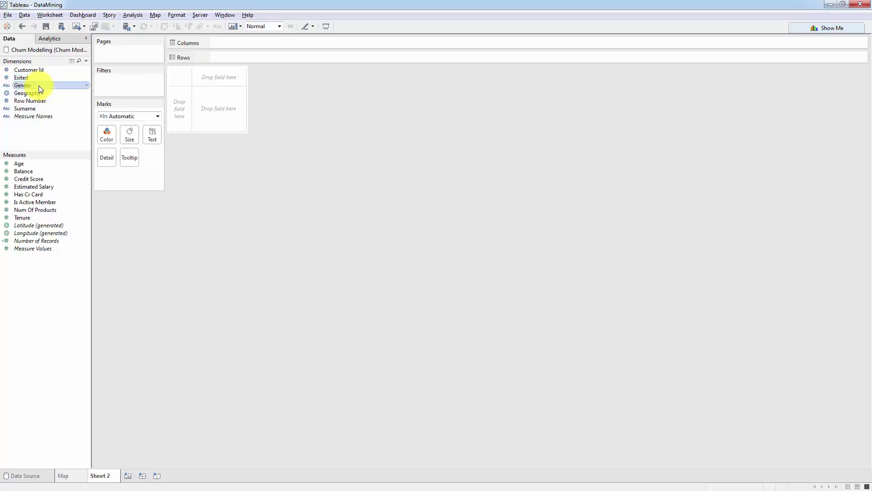
left_click_drag(21, 86, 240, 44)
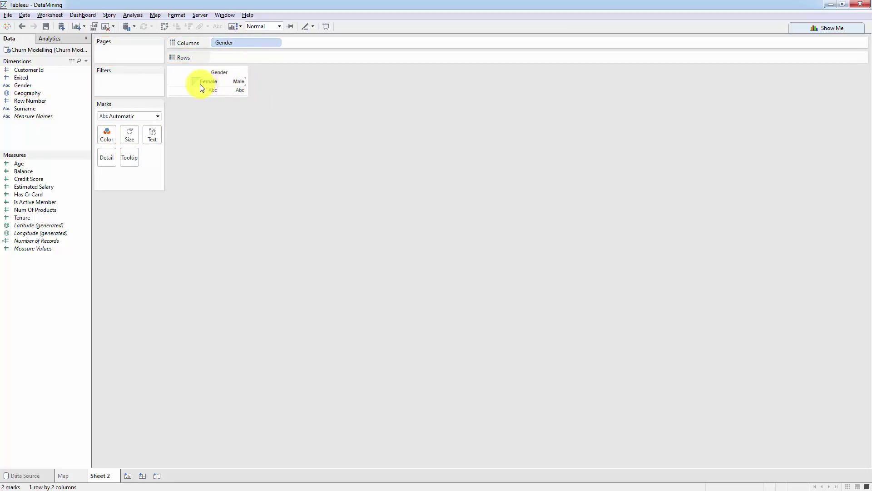
mouse_move(240, 92)
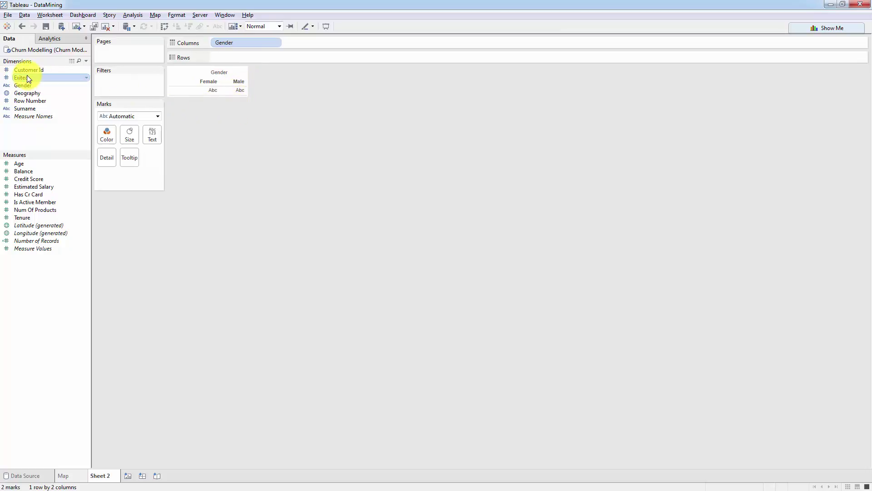
left_click_drag(27, 78, 109, 132)
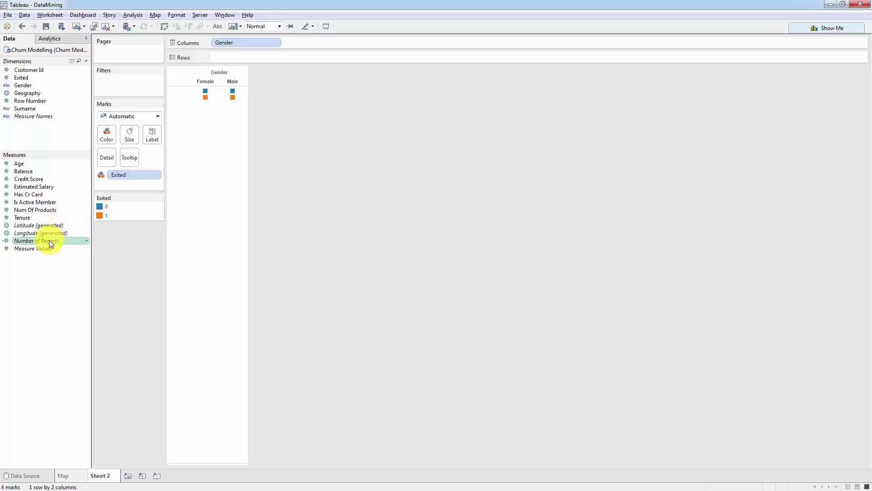
mouse_move(53, 240)
Step: Put Number of Records on Rows, then shorten the chart and widen the Female and Male bars
left_click_drag(43, 242, 242, 59)
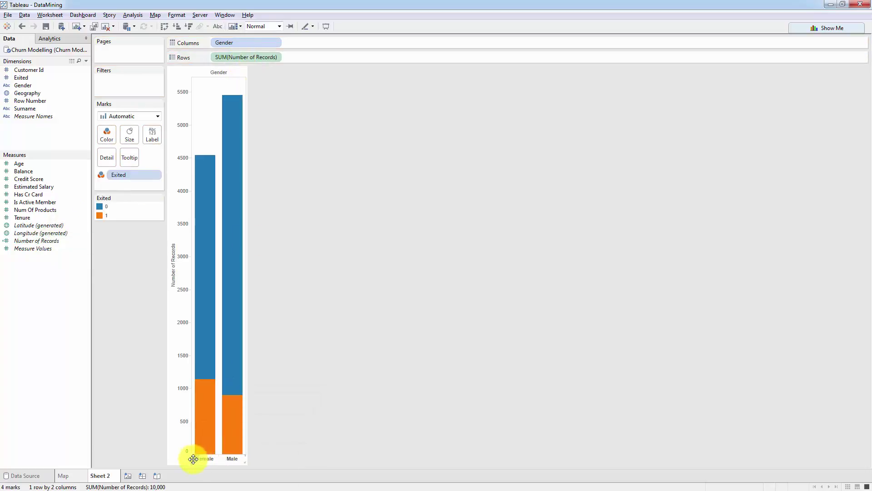
left_click_drag(200, 462, 211, 274)
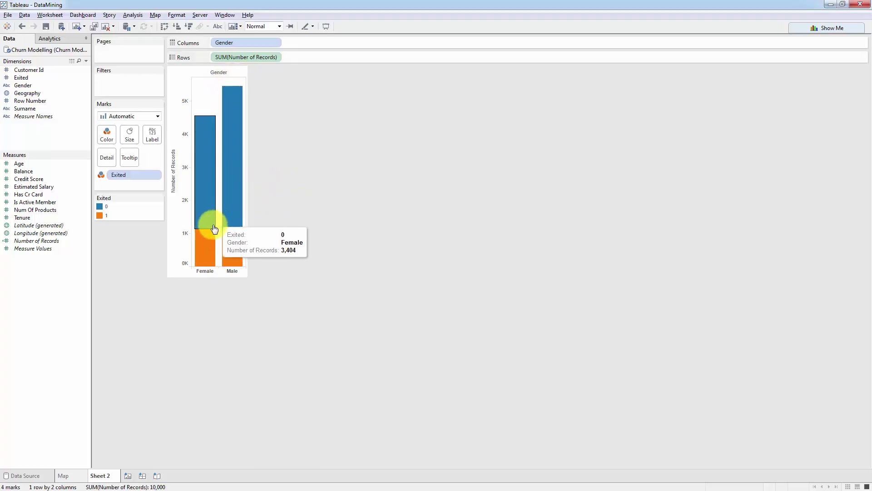
mouse_move(206, 263)
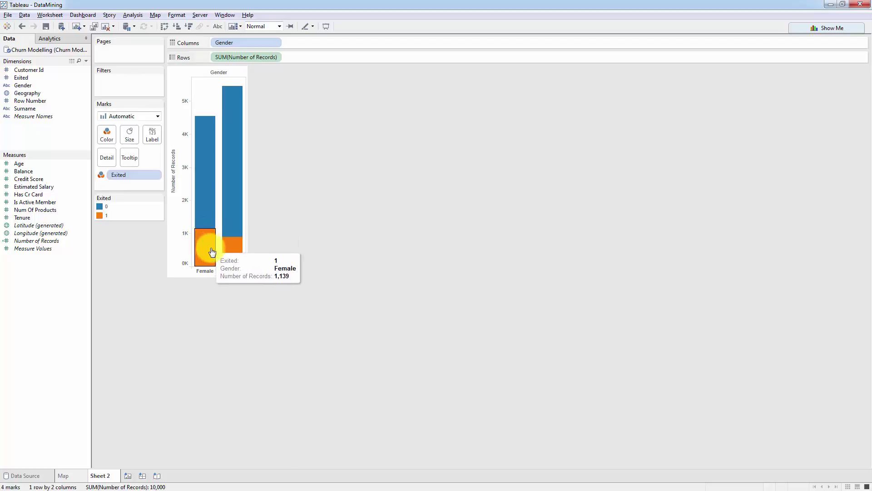
mouse_move(230, 250)
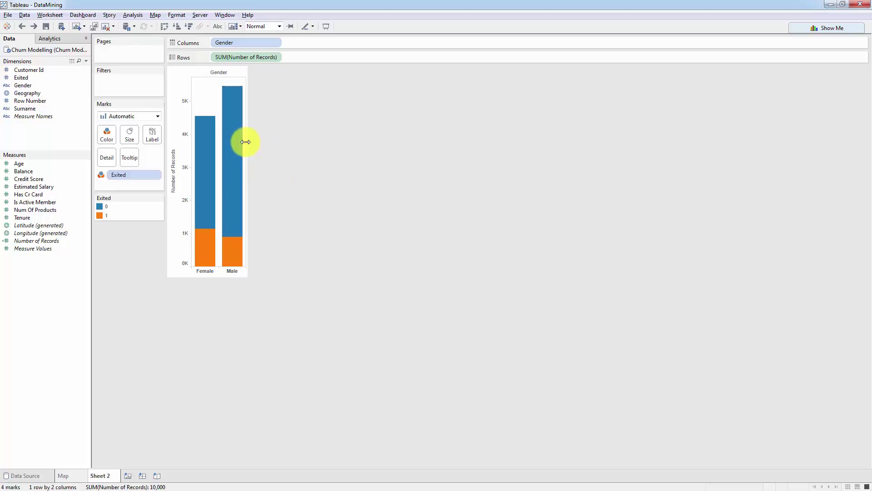
left_click_drag(247, 142, 308, 141)
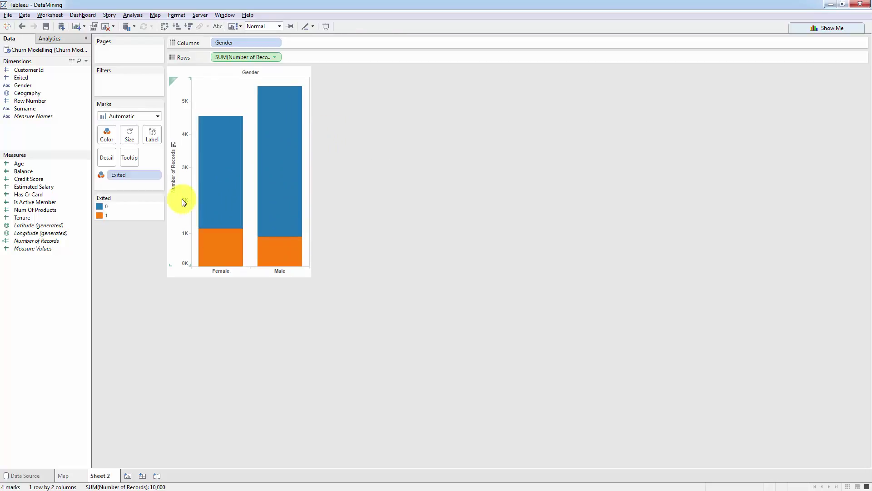
left_click_drag(31, 244, 152, 134)
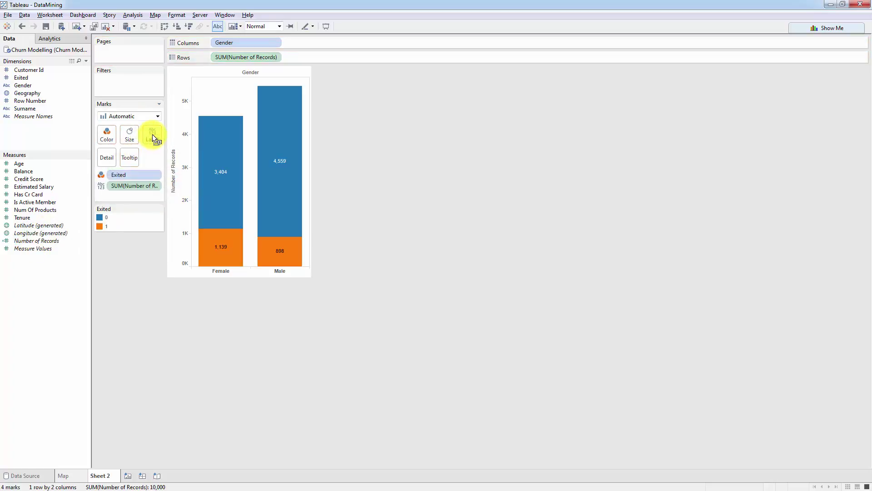
left_click(153, 133)
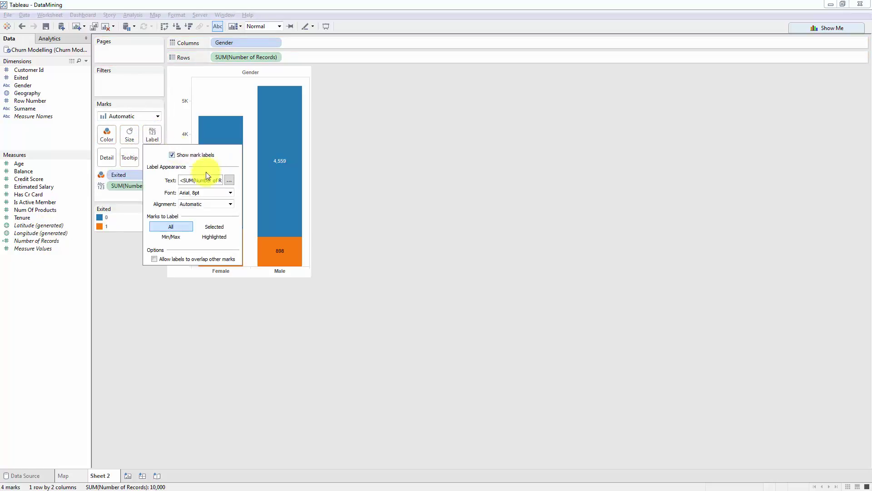
left_click(230, 193)
left_click(202, 217)
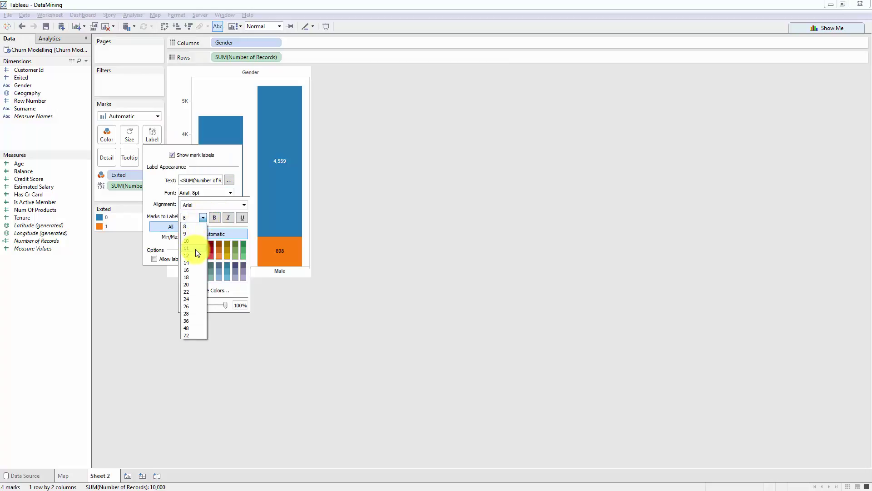
left_click(187, 255)
left_click(214, 218)
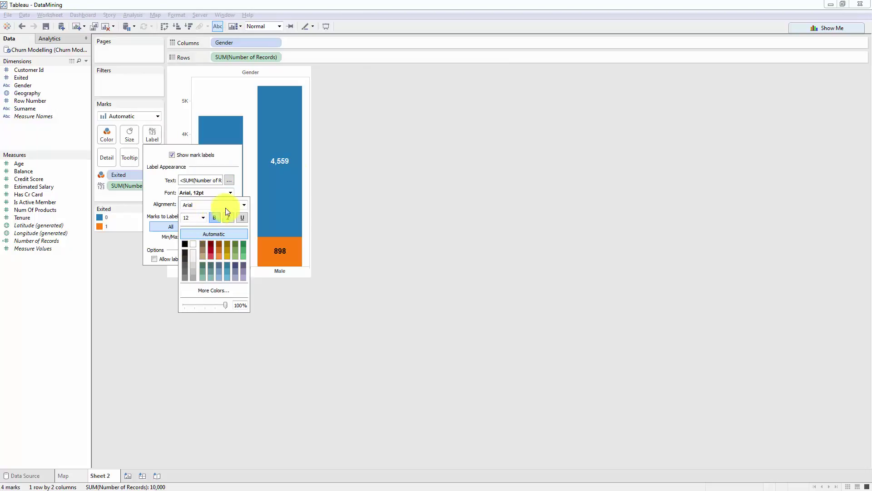
left_click(342, 156)
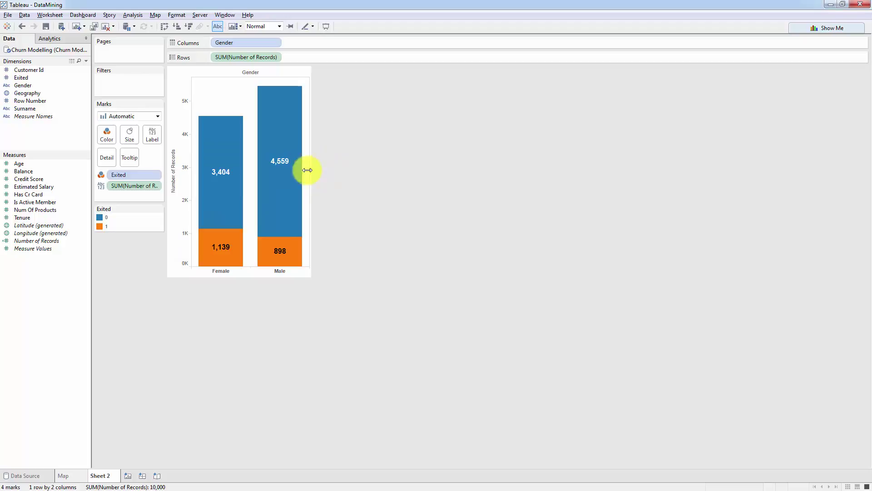
mouse_move(209, 187)
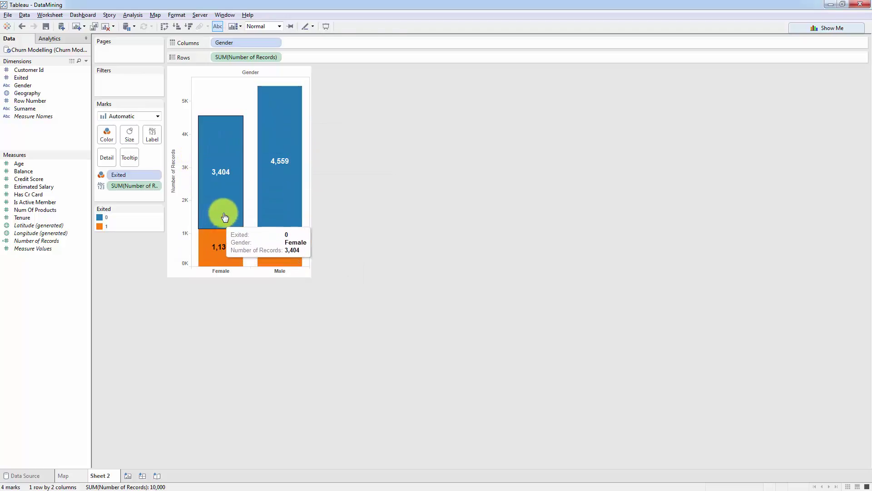
mouse_move(277, 96)
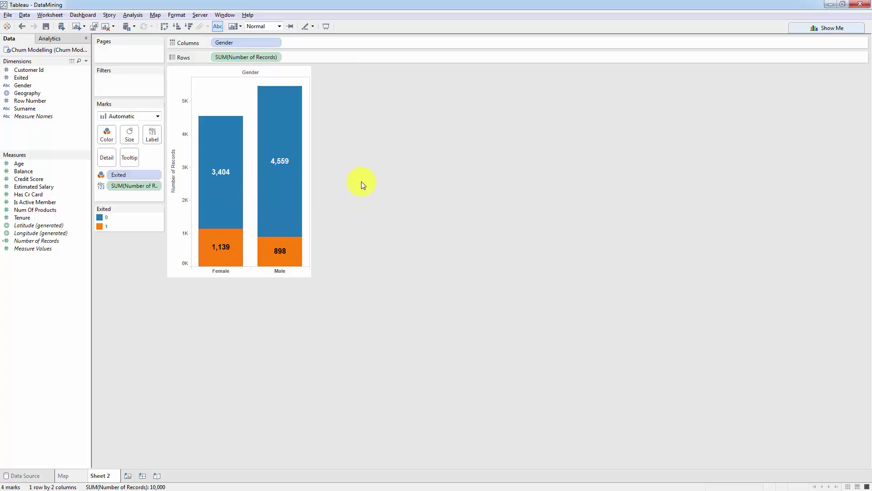
mouse_move(286, 186)
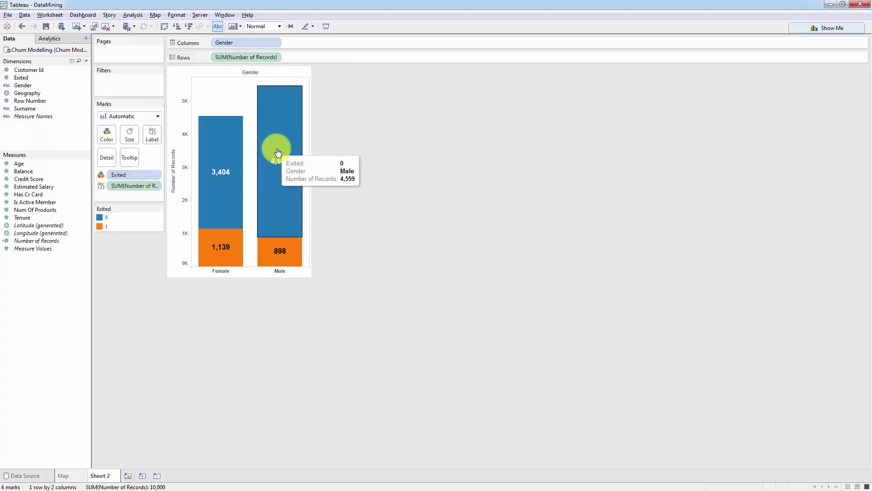
mouse_move(219, 167)
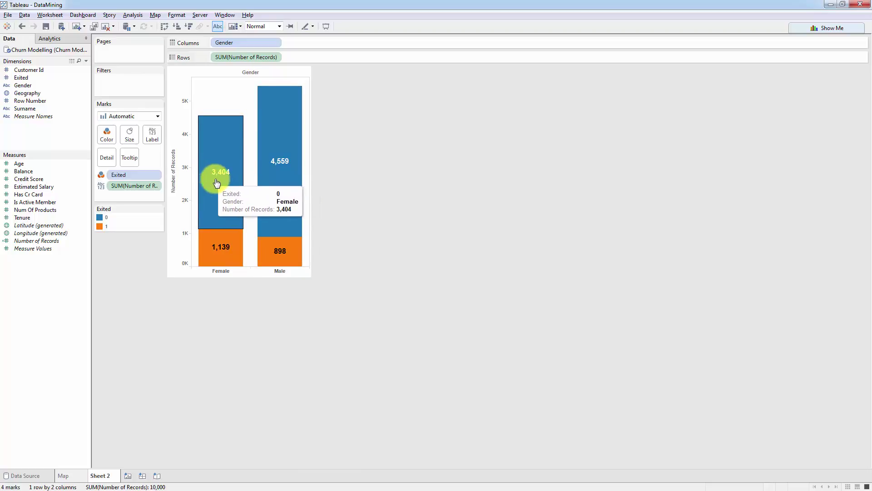
mouse_move(232, 231)
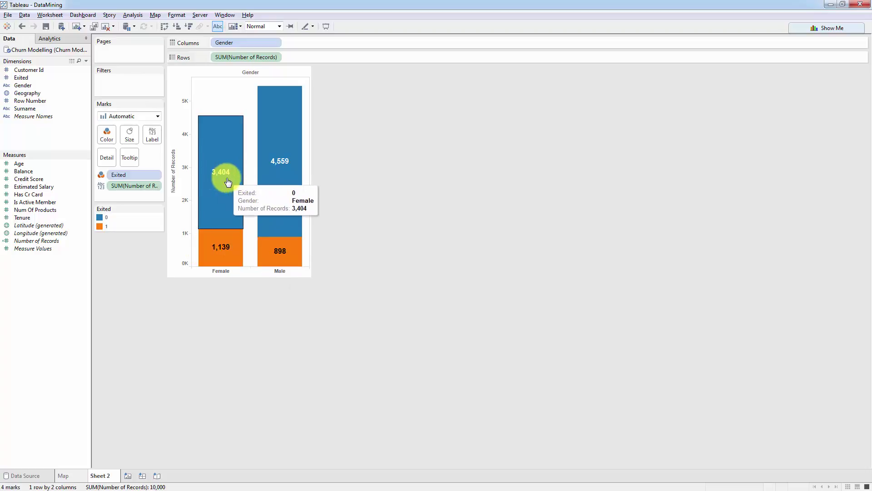
mouse_move(226, 187)
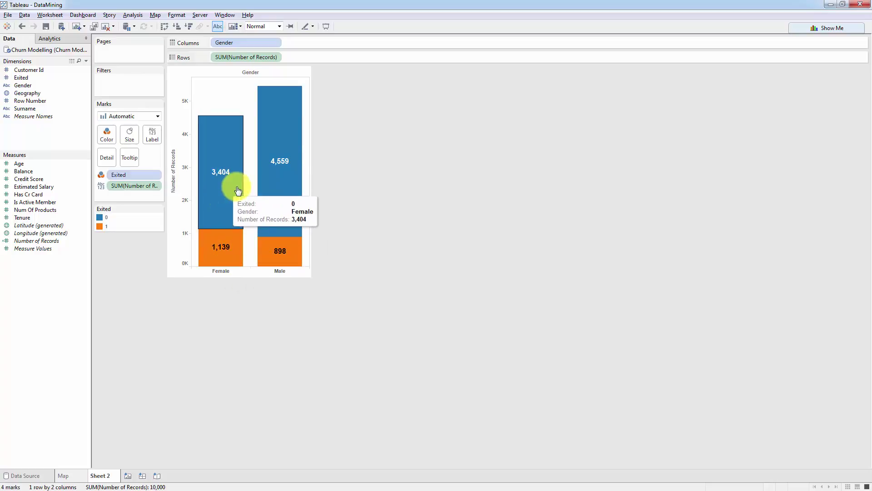
mouse_move(279, 255)
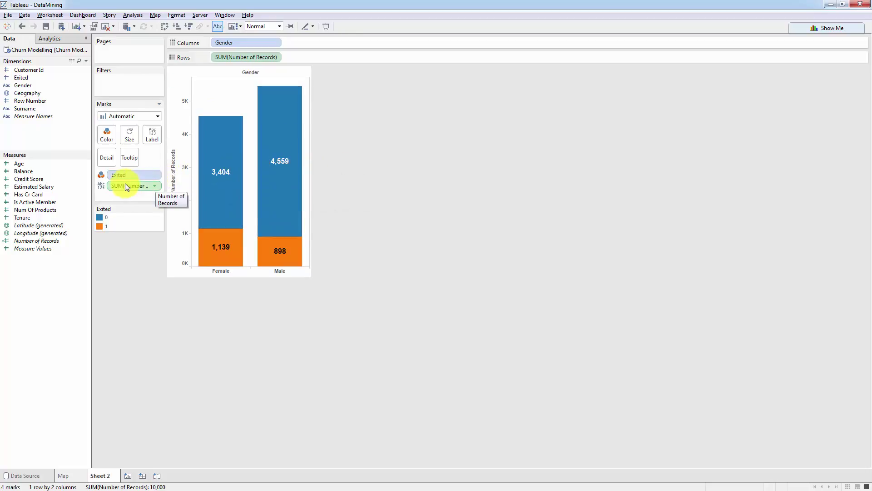
Step: Make the count labels Percent of Total computed Table (Down), giving Female 74.93% and 25.07%
left_click(155, 187)
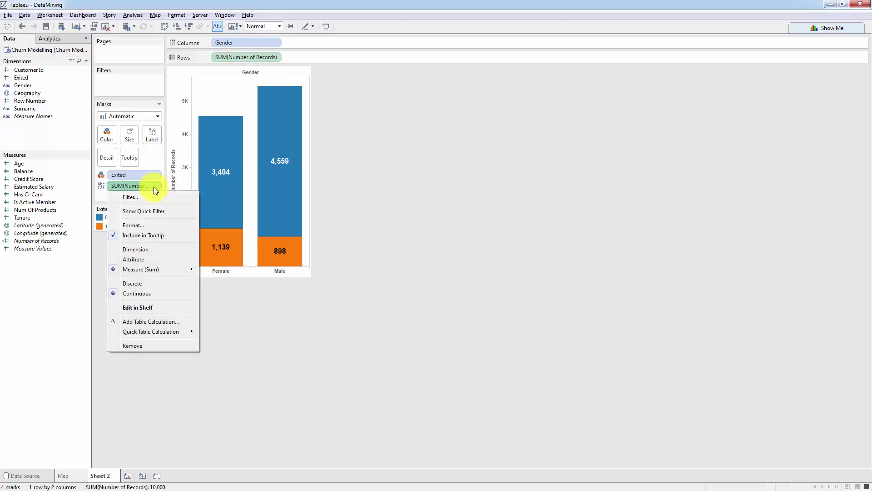
left_click(127, 322)
left_click_drag(388, 189, 387, 129)
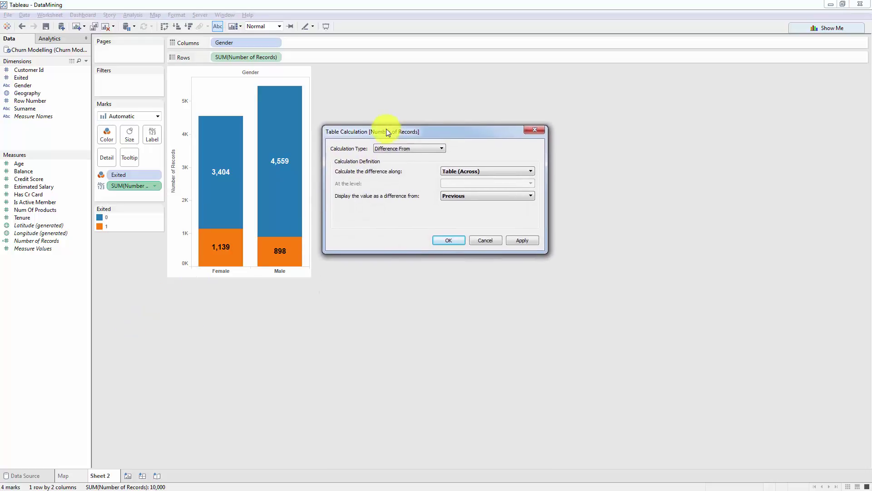
left_click(406, 145)
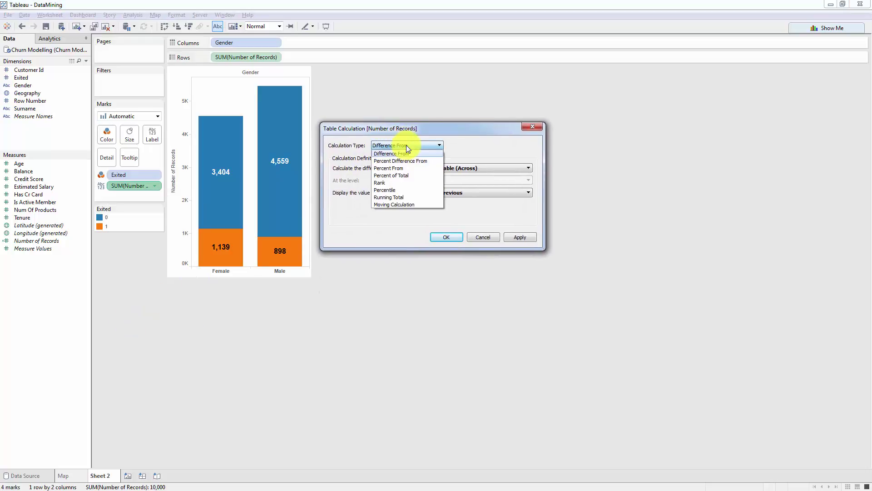
left_click(409, 174)
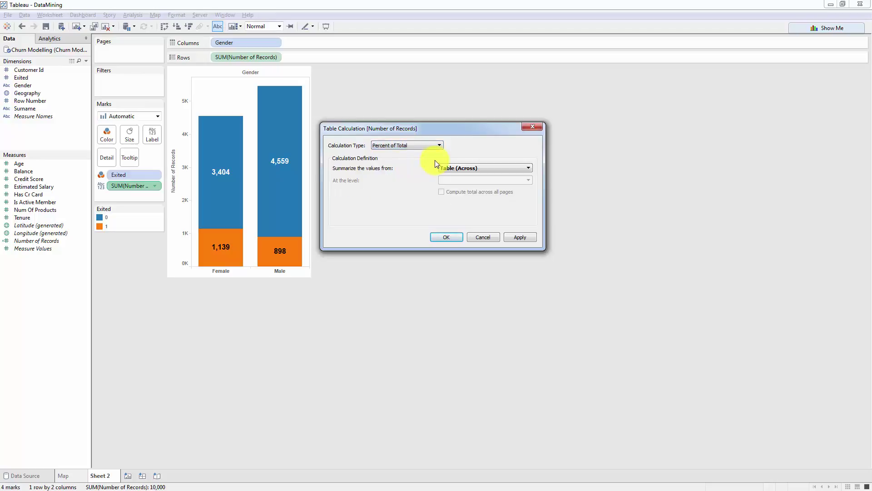
left_click(495, 170)
left_click(485, 182)
left_click(445, 239)
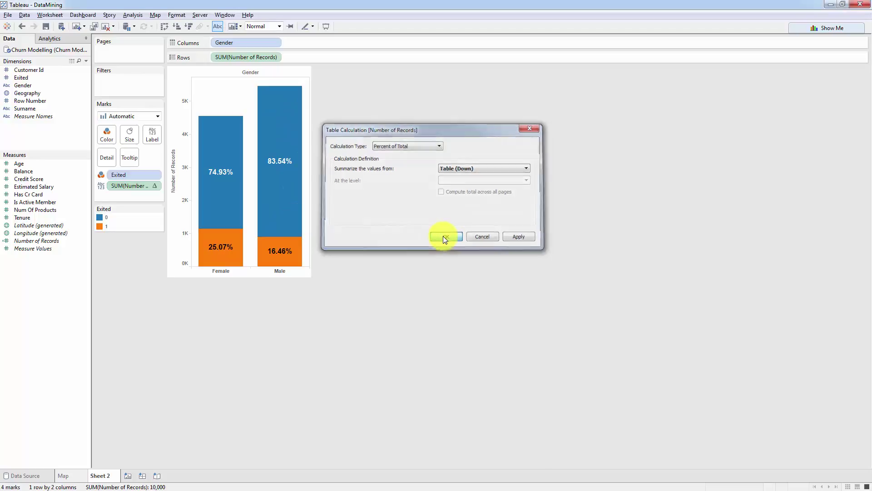
mouse_move(309, 164)
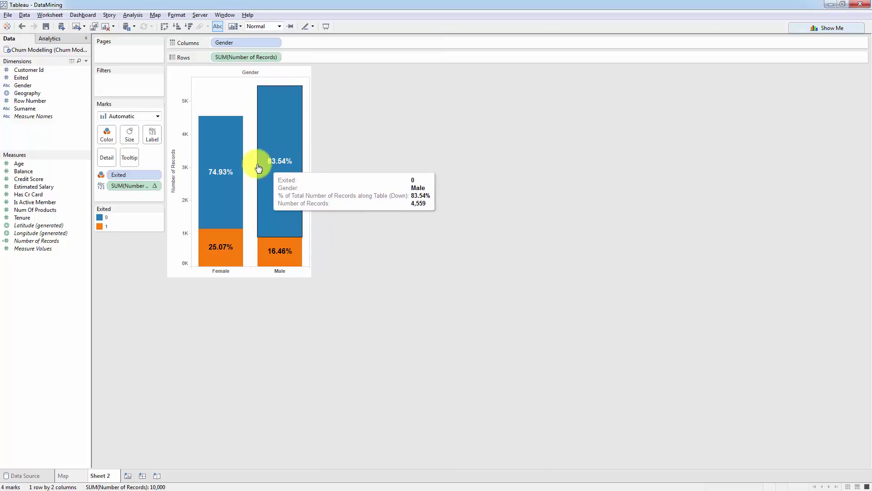
Step: Format the label numbers as Percentage with 0 decimal places, e.g. 75% and 25%
left_click(149, 134)
left_click(148, 134)
right_click(138, 186)
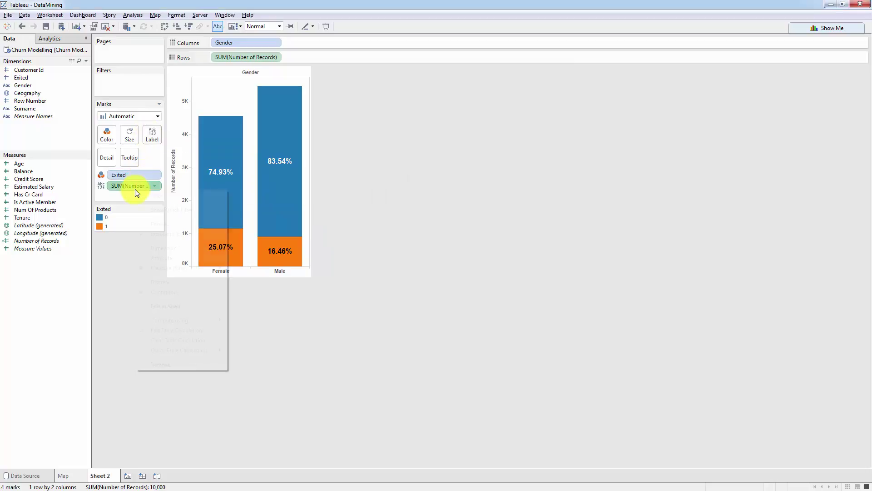
left_click(157, 220)
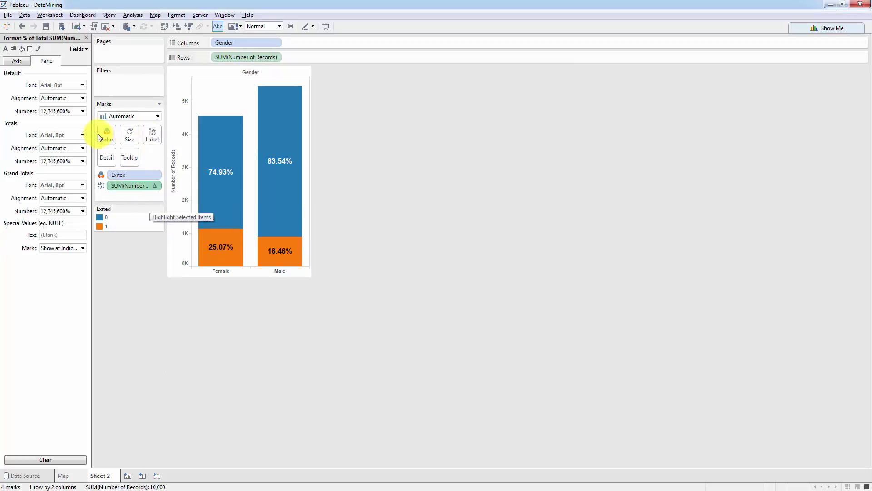
left_click(79, 112)
left_click(72, 164)
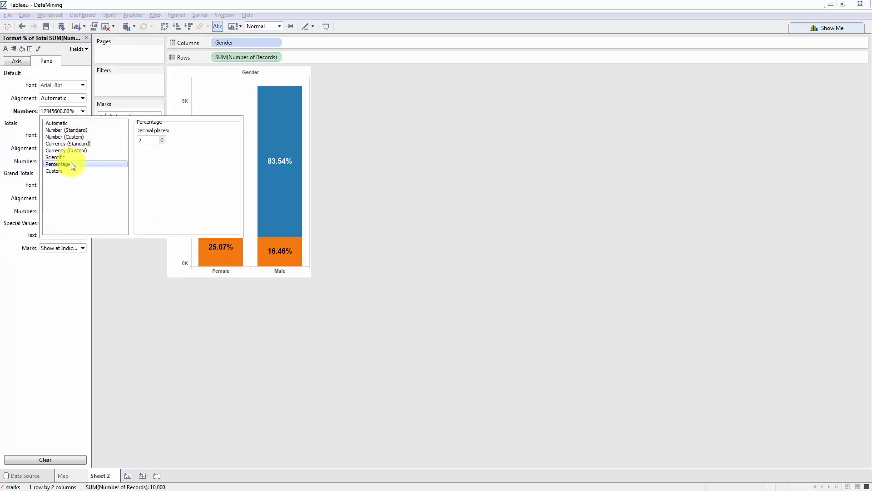
left_click(162, 143)
left_click(161, 142)
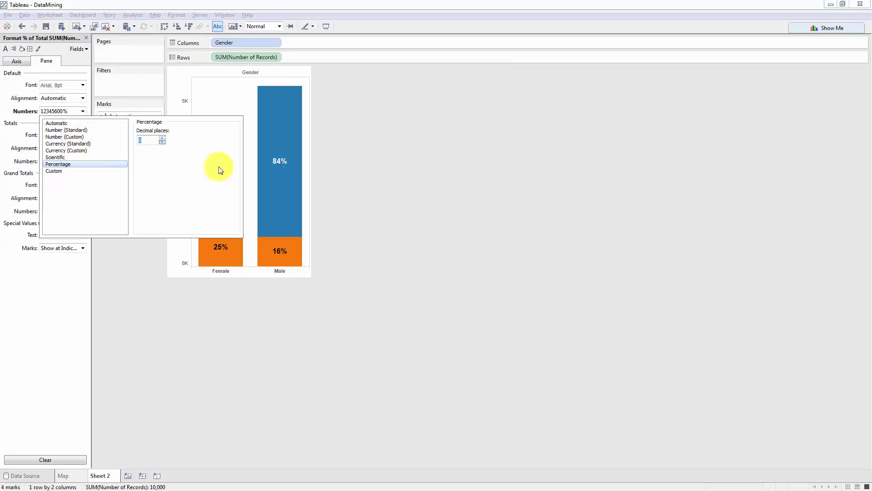
left_click(348, 175)
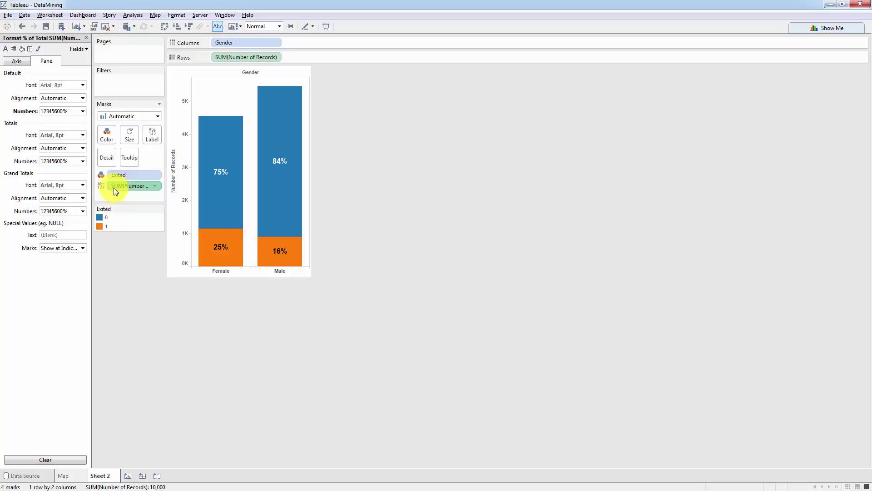
Step: Ctrl-drag the percent-of-total measure onto Rows for 100% stacked bars on a 0–100% axis
left_click_drag(114, 187, 232, 56)
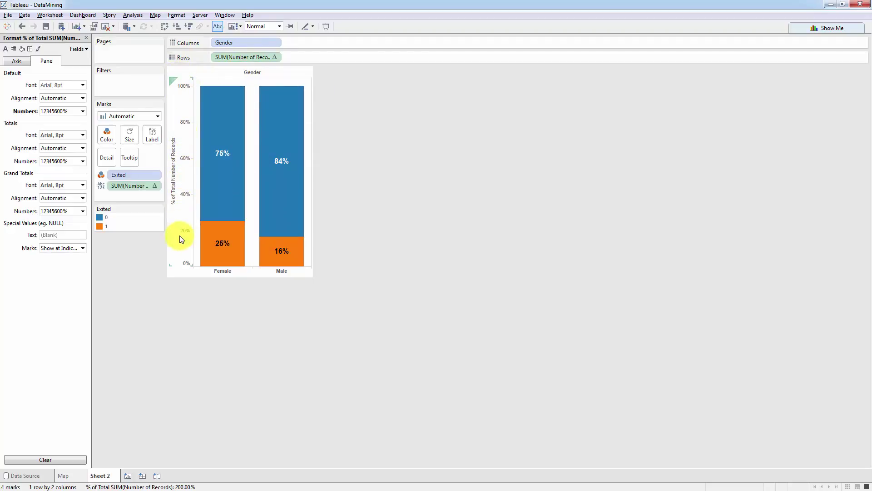
left_click(189, 82)
mouse_move(210, 87)
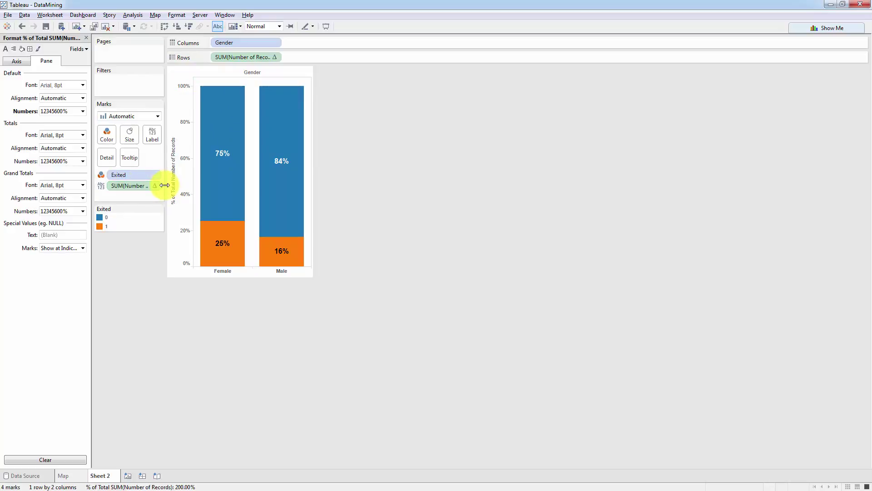
Step: Close the Format pane with Escape so the Data pane shows beside the chart
mouse_move(243, 210)
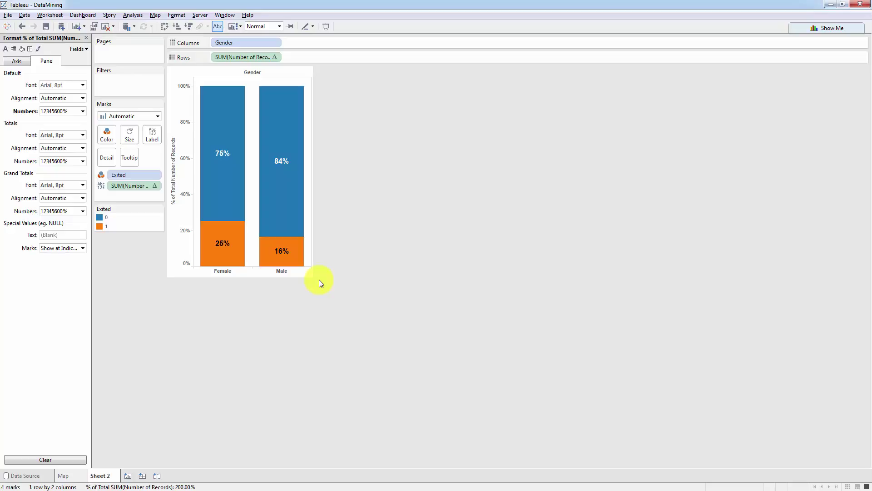
mouse_move(285, 263)
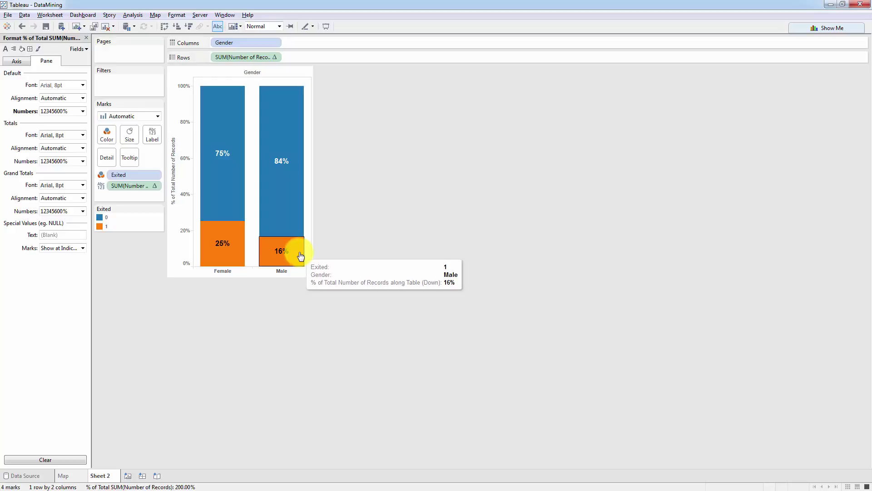
mouse_move(215, 235)
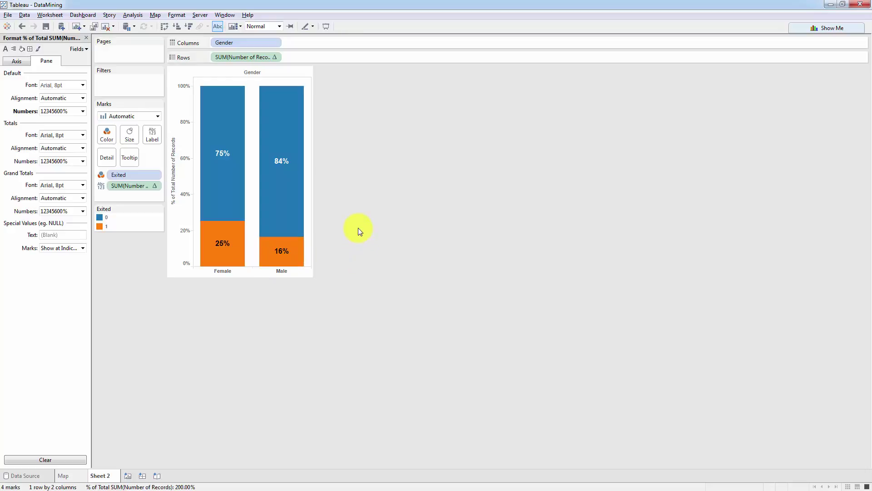
key("Escape")
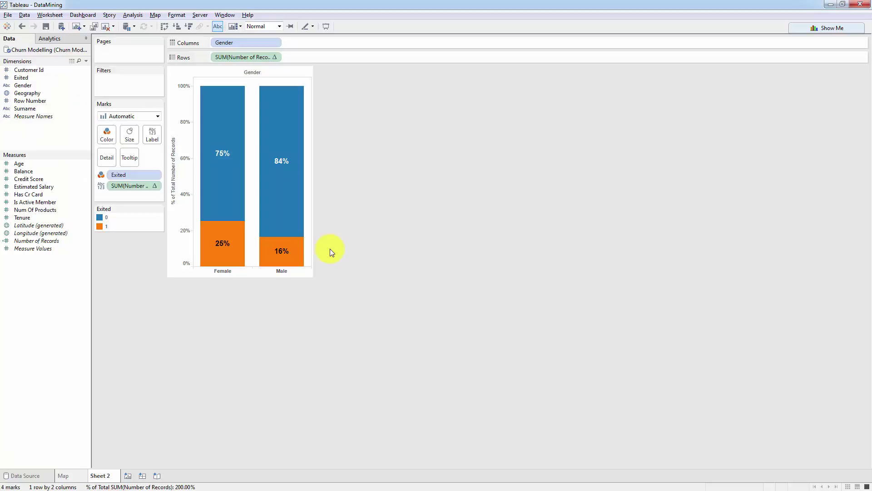